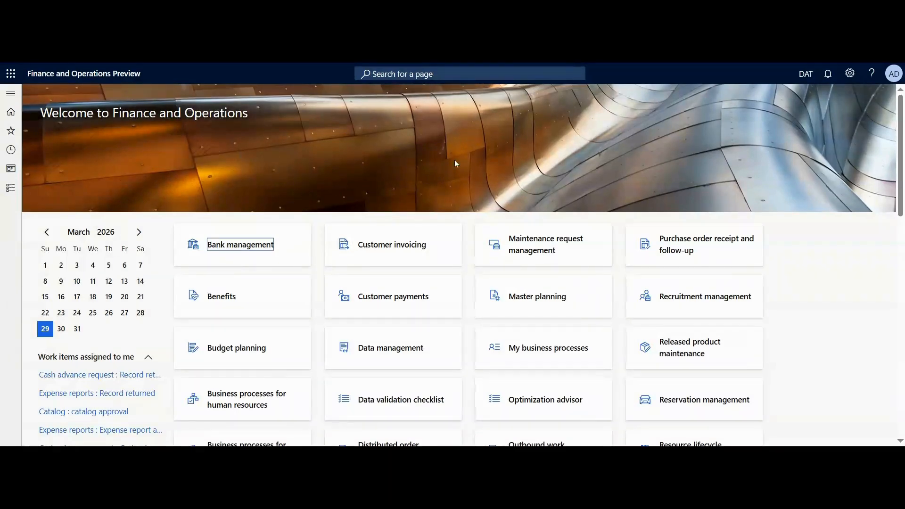
Browse the available workspaces and open the favorite Electronic reporting workspace
scroll(443, 301, "down", 5)
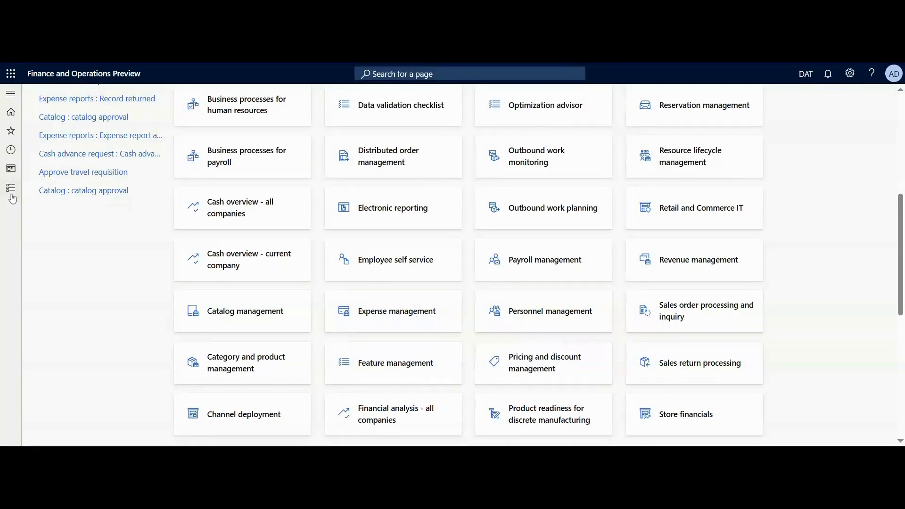
left_click(11, 174)
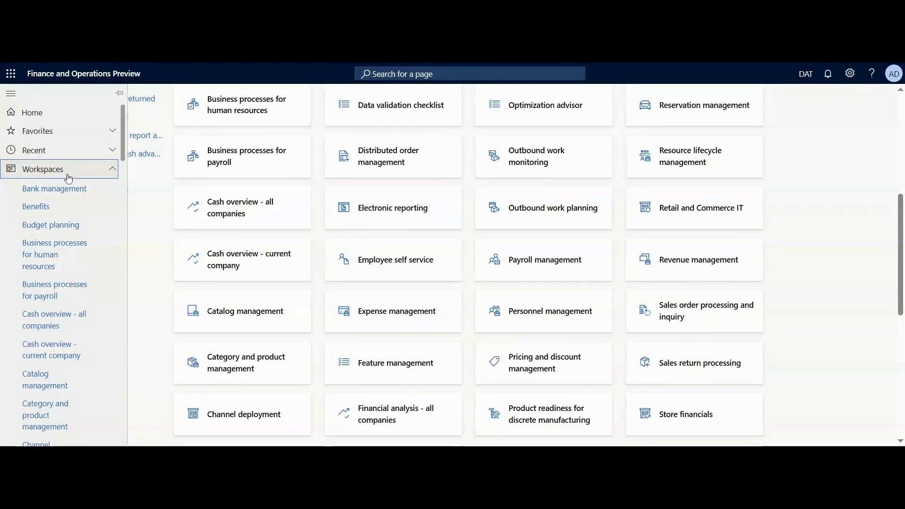
scroll(70, 343, "down", 6)
scroll(70, 343, "down", 1)
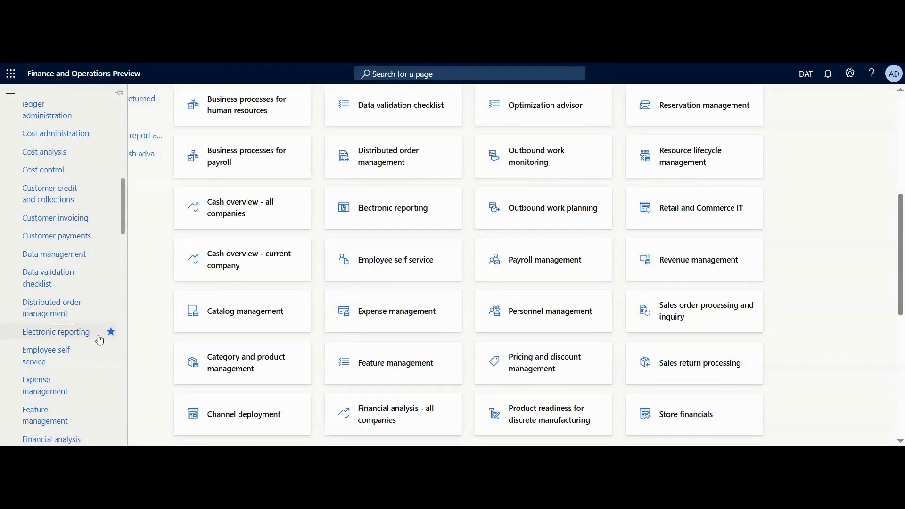
scroll(88, 261, "up", 7)
scroll(89, 260, "up", 2)
left_click(86, 131)
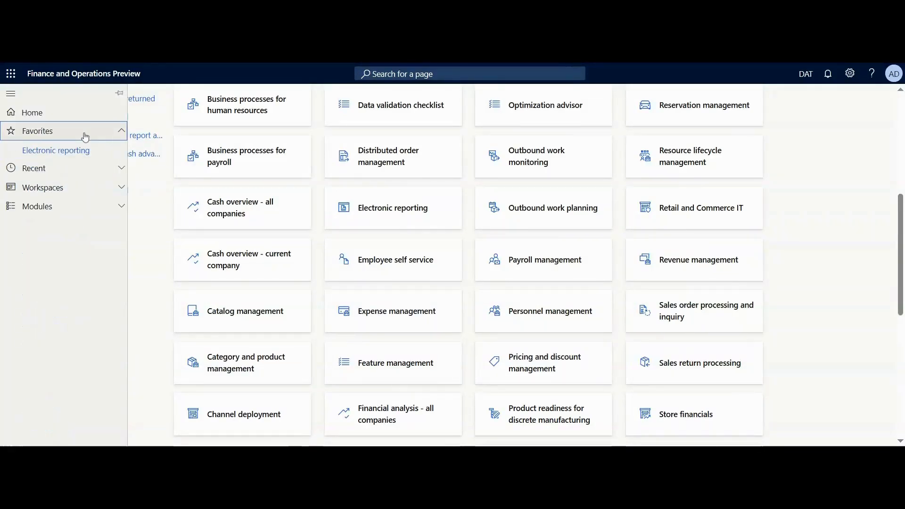
left_click(46, 151)
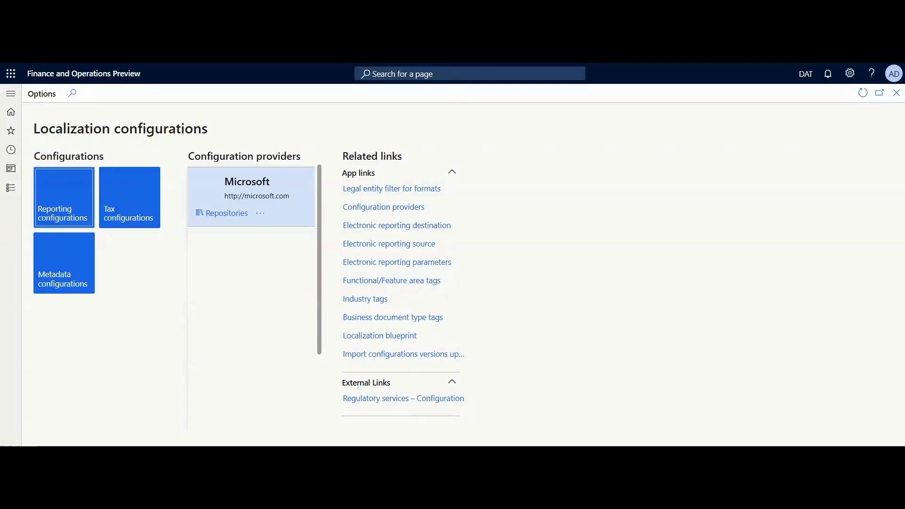
Try to create a root reporting configuration named Test with the description fusdiush, and return to the localization configurations workspace
left_click(61, 201)
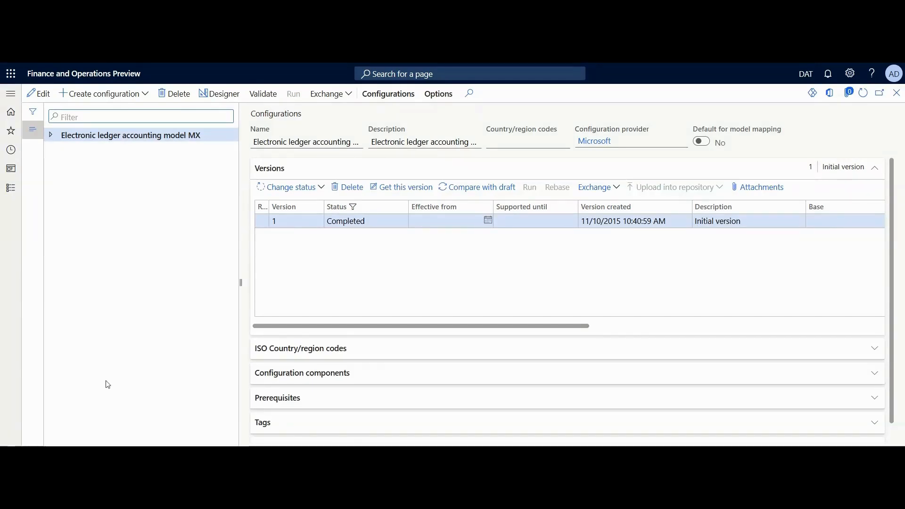
left_click(115, 94)
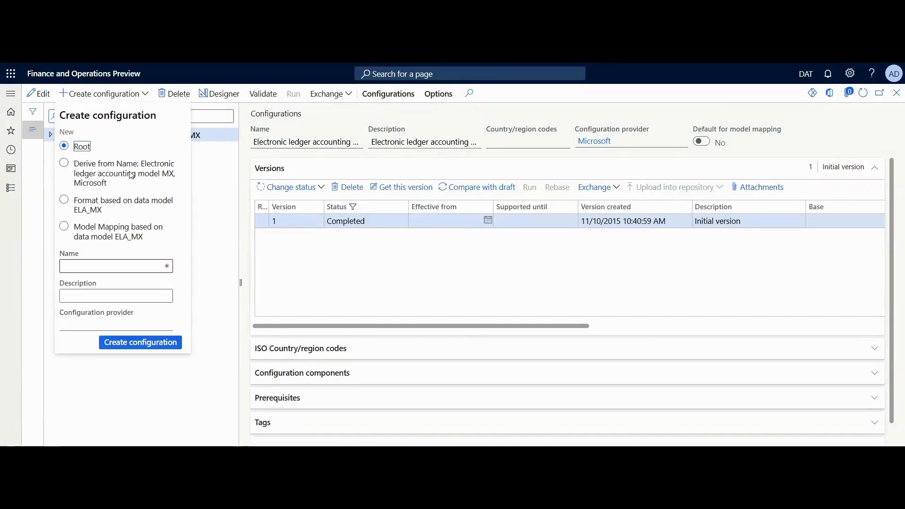
left_click(115, 267)
type("Test")
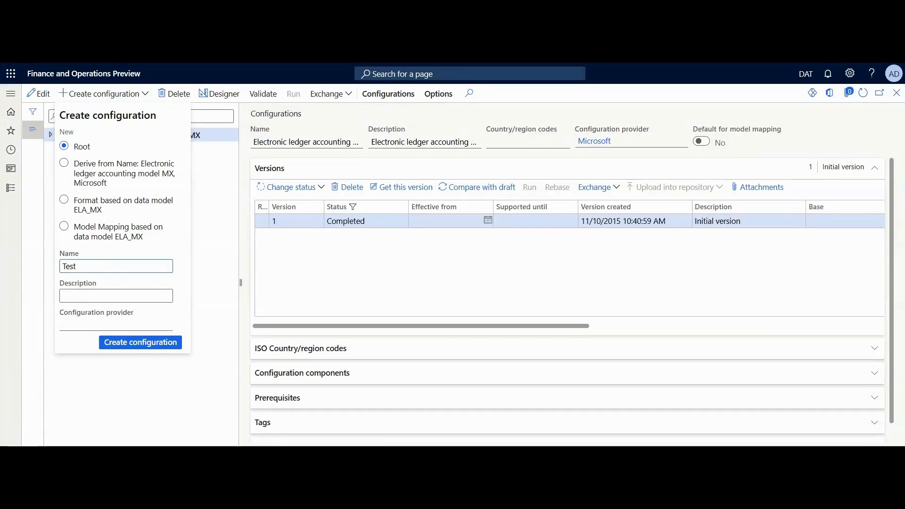
left_click(94, 296)
type("fusdiush")
key("Tab")
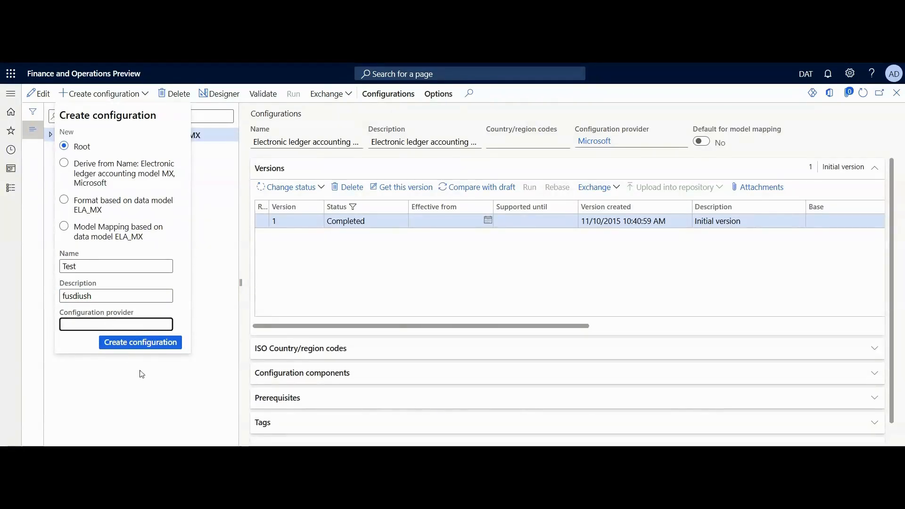
left_click(128, 350)
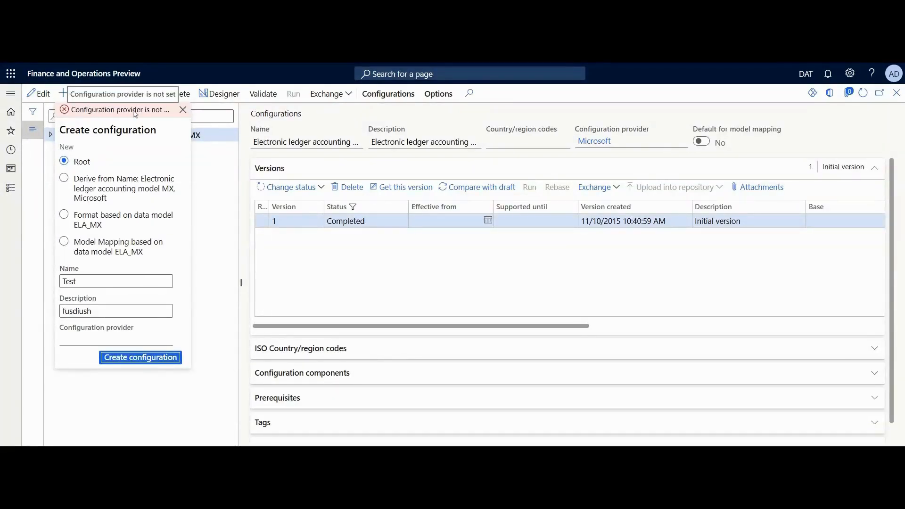
left_click(183, 111)
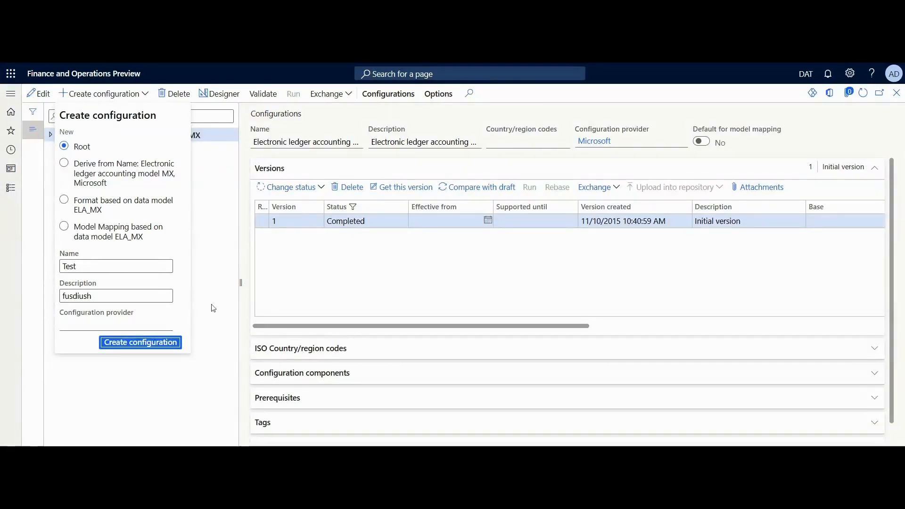
left_click(140, 342)
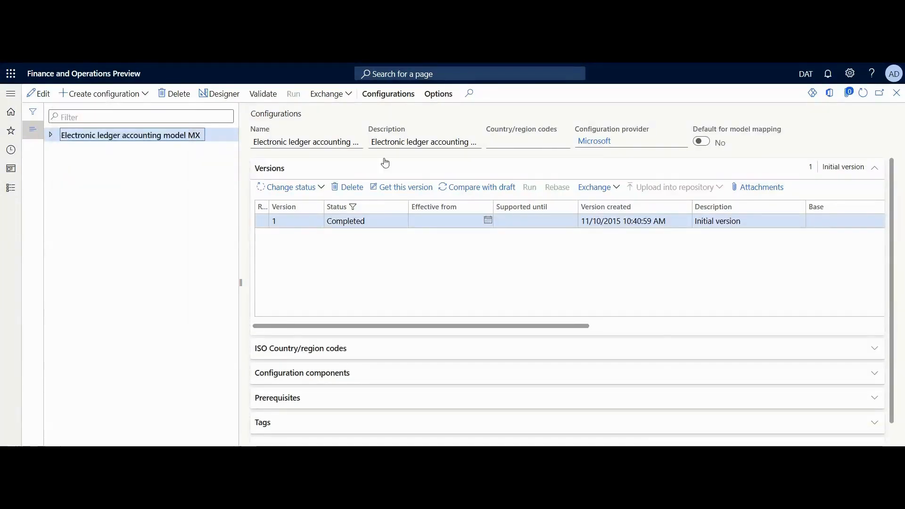
left_click(896, 94)
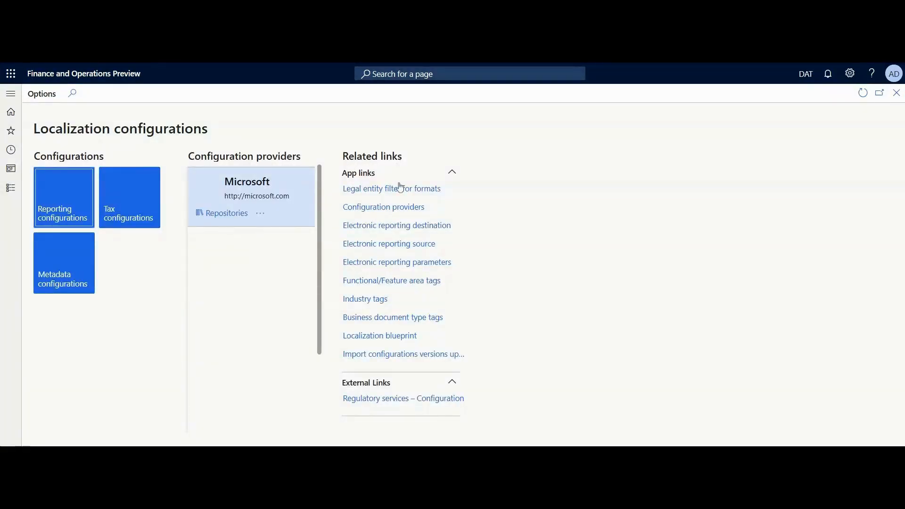
left_click(381, 210)
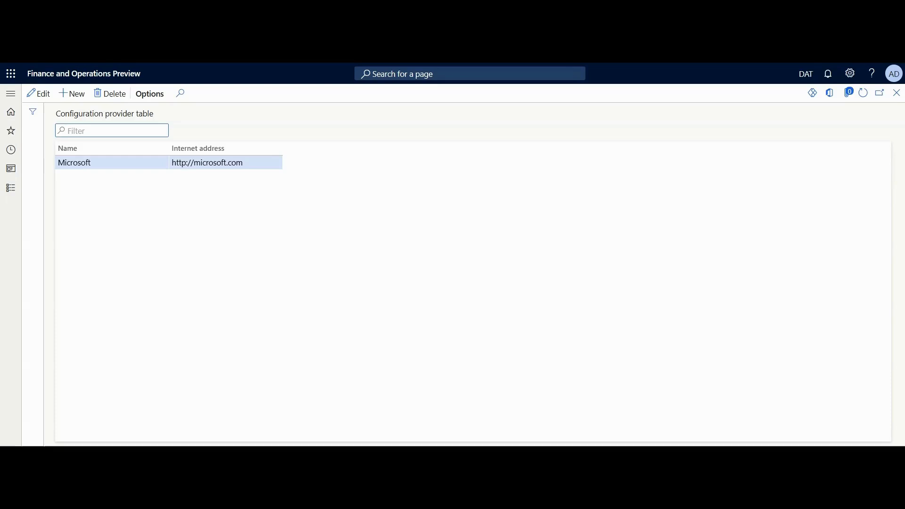
left_click(897, 93)
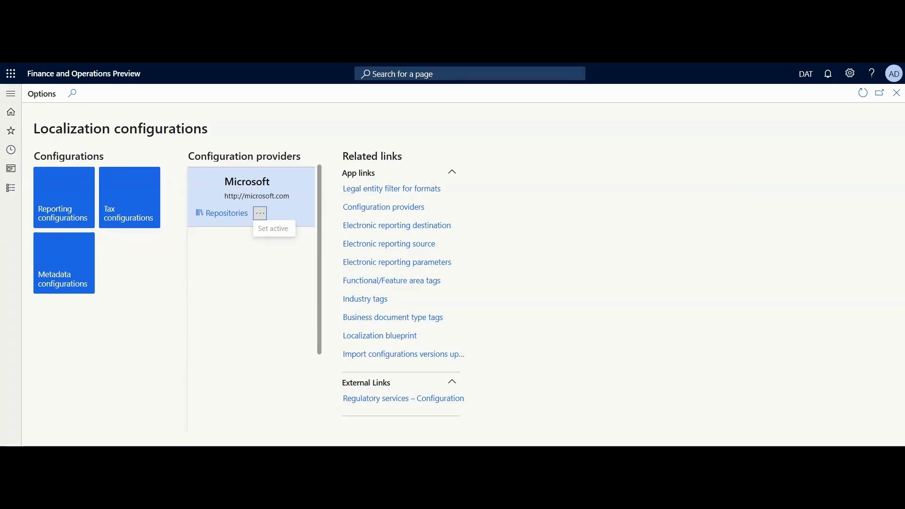
left_click(375, 210)
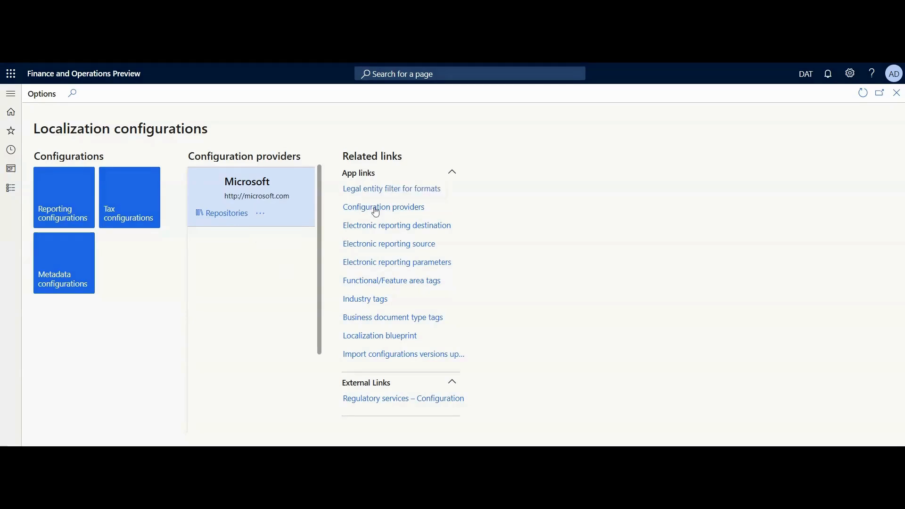
left_click(76, 94)
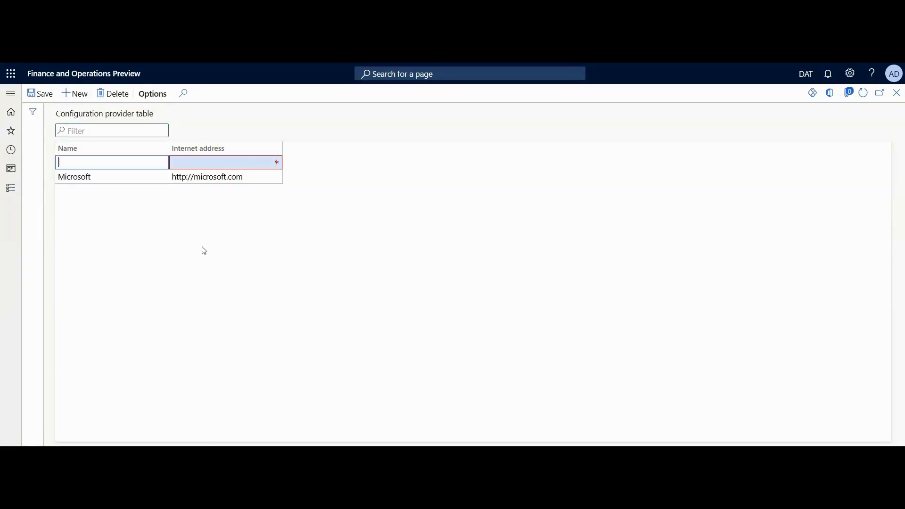
type("LCS")
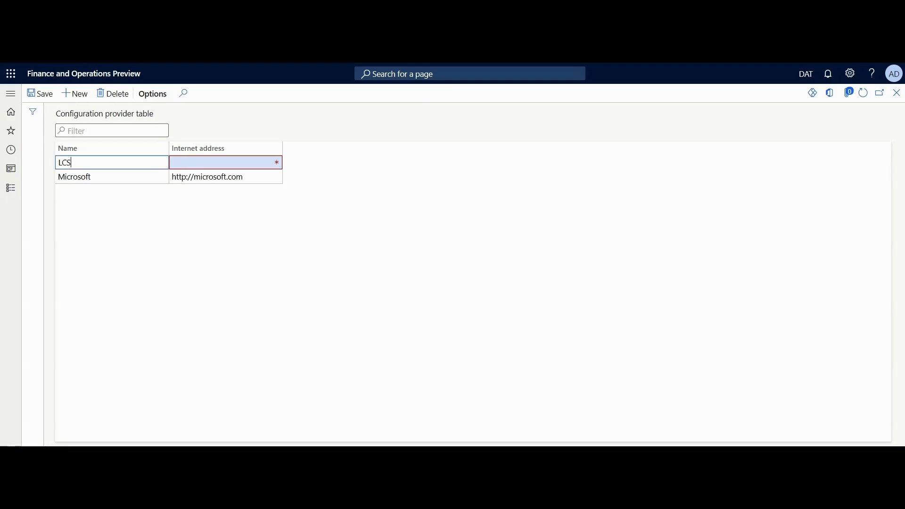
left_click(225, 163)
type("http://lcs.com")
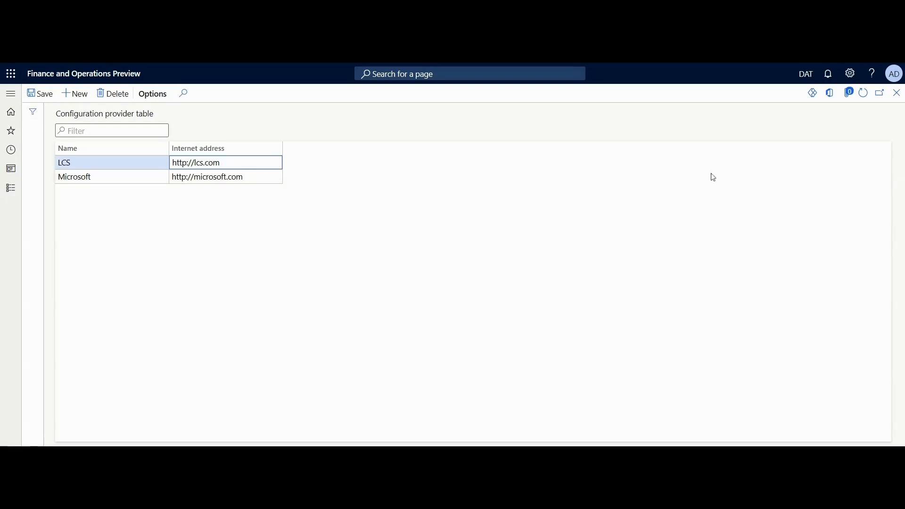
left_click(897, 93)
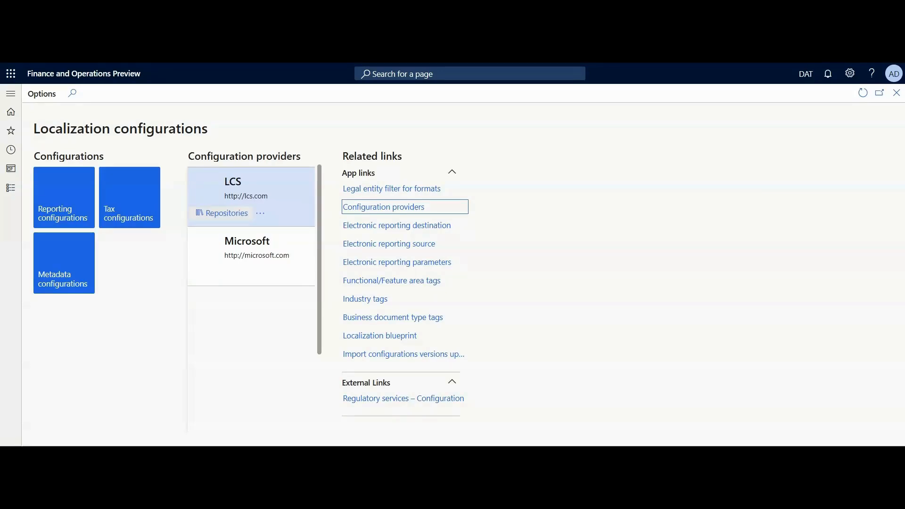
left_click(261, 214)
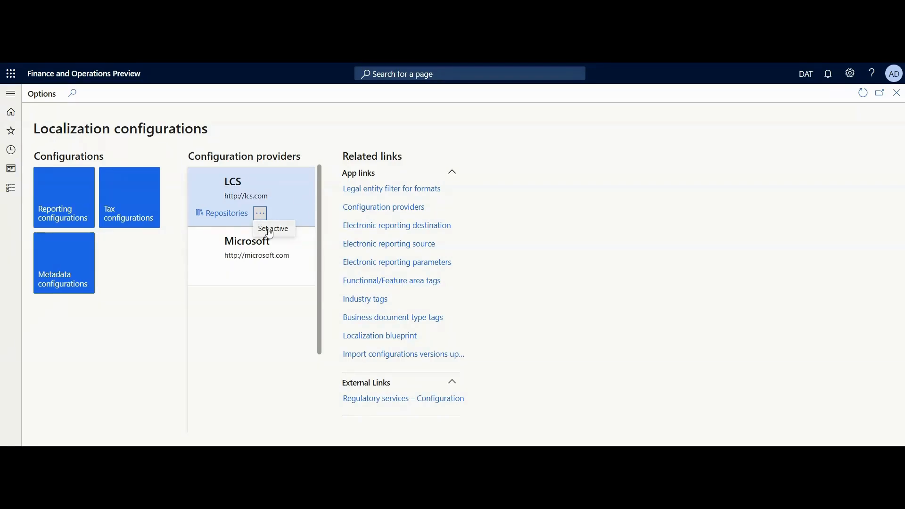
left_click(271, 231)
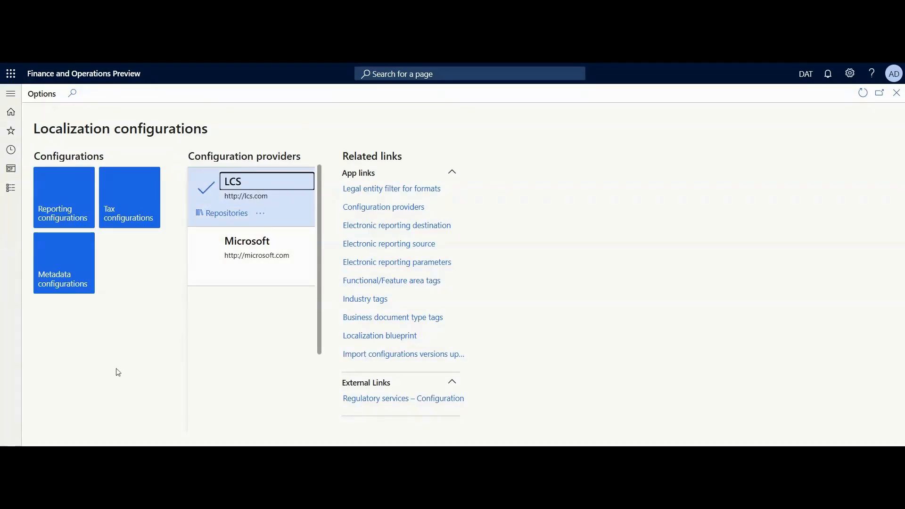
Create a root reporting configuration named Test with the description test
left_click(74, 203)
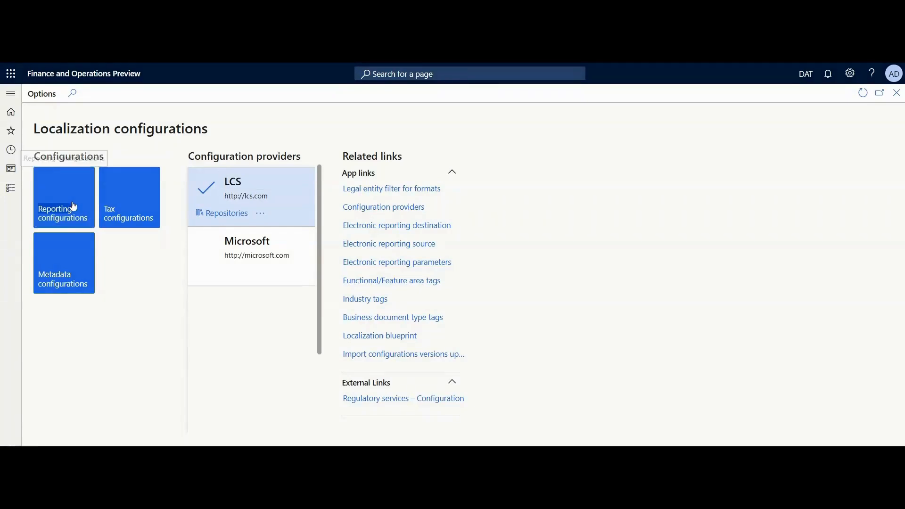
left_click(113, 94)
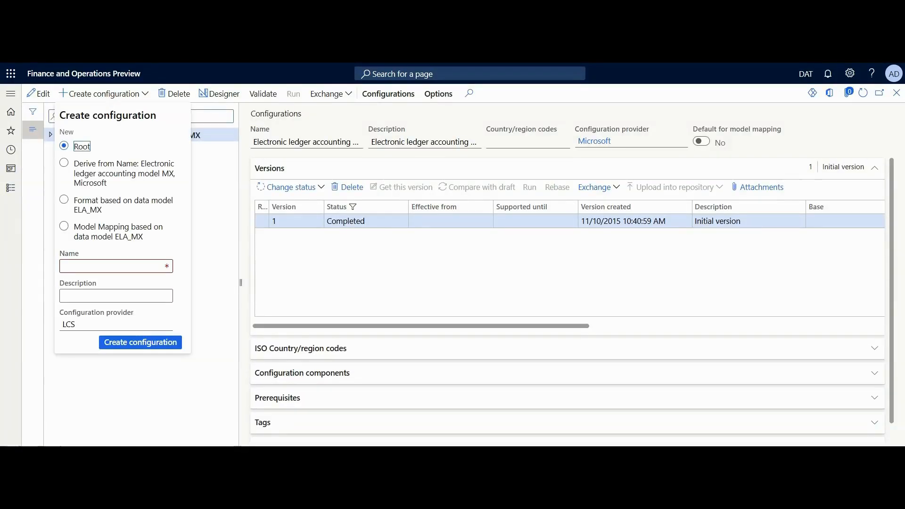
type("Test")
type("test")
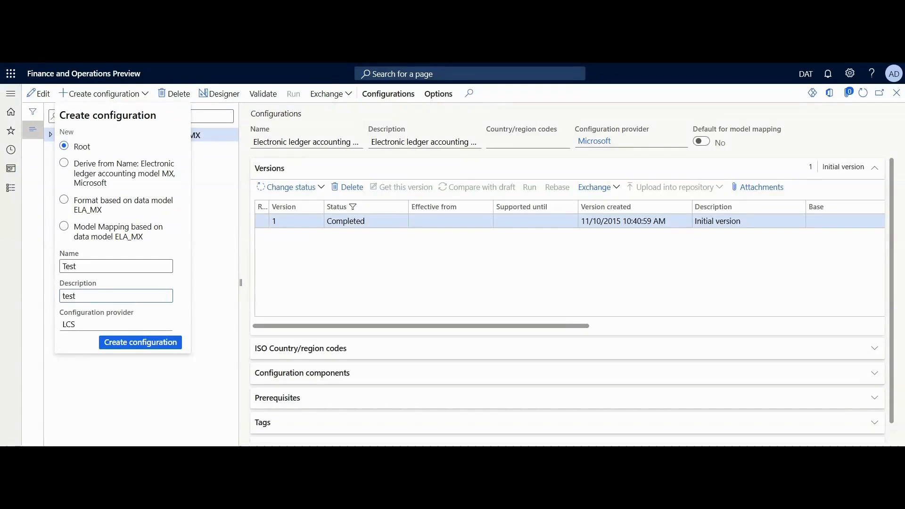
left_click(138, 343)
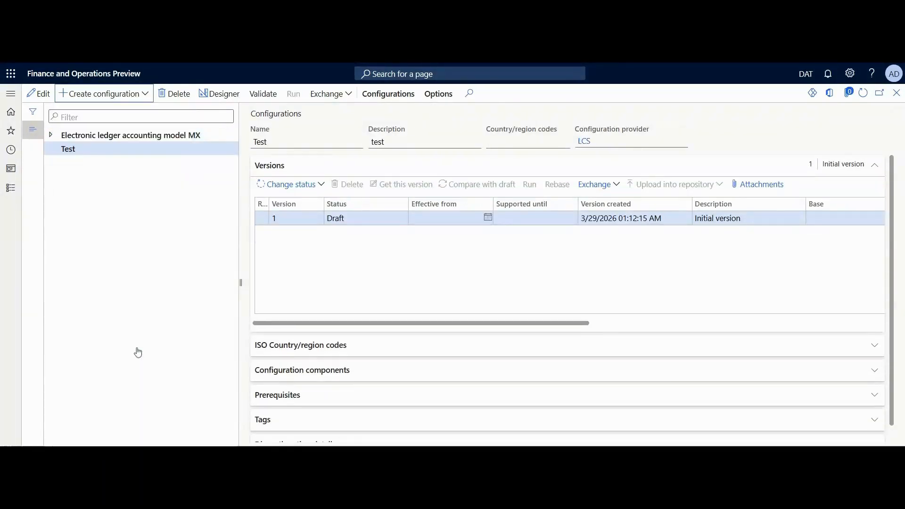